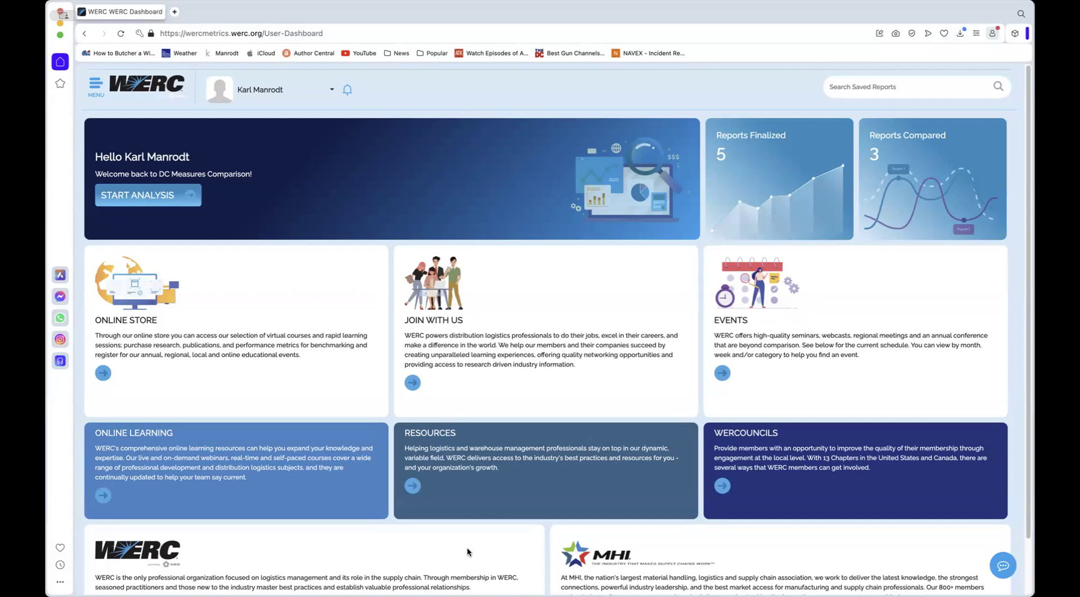
Start a new detailed analysis with the facility name Knoxville TN
click(157, 195)
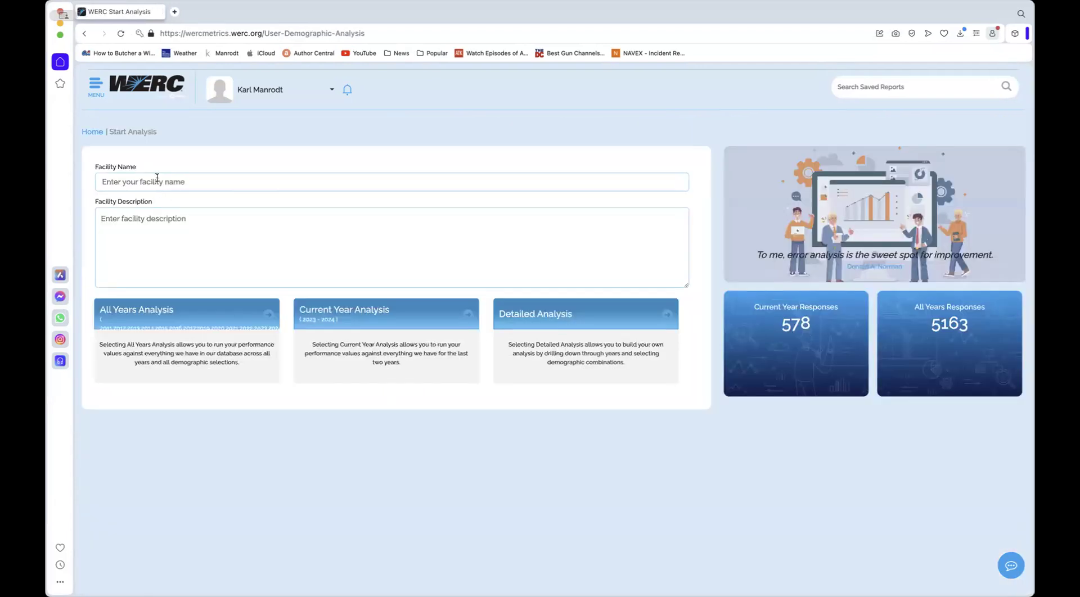
click(157, 183)
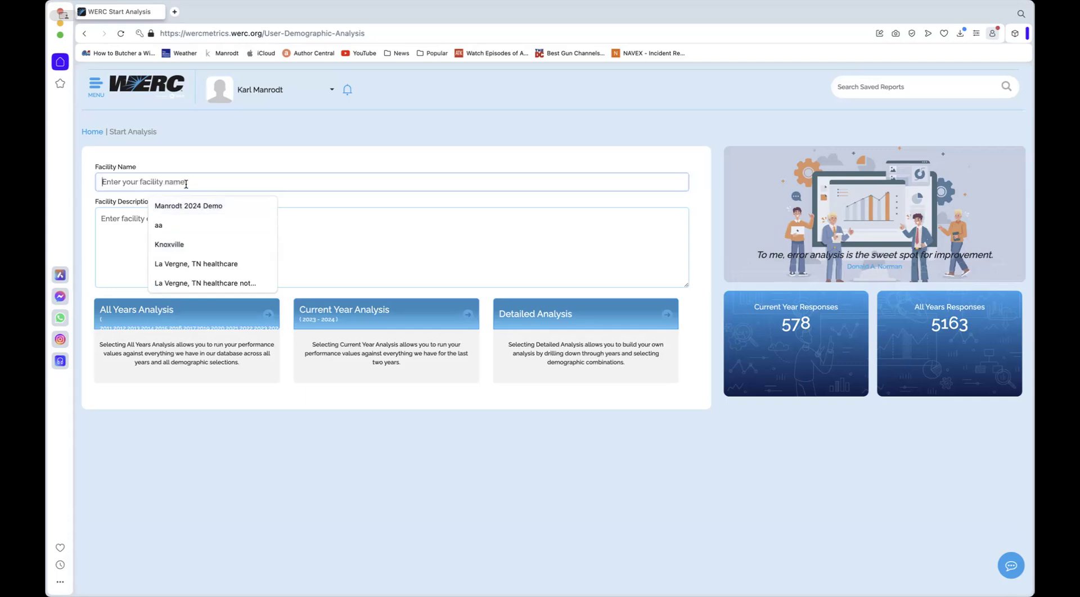
text(Knoxville TN)
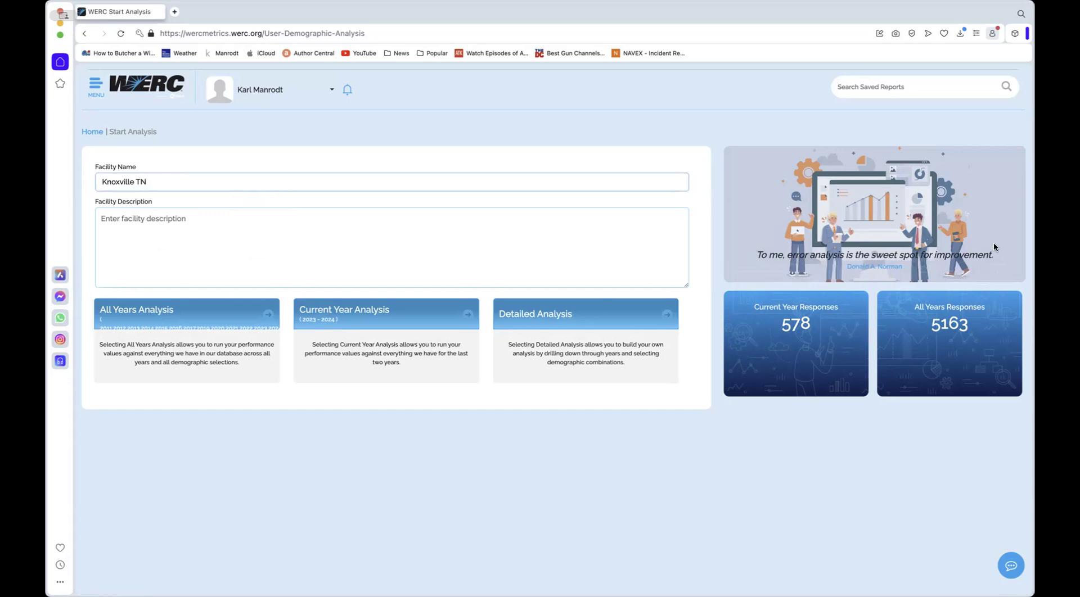
click(593, 318)
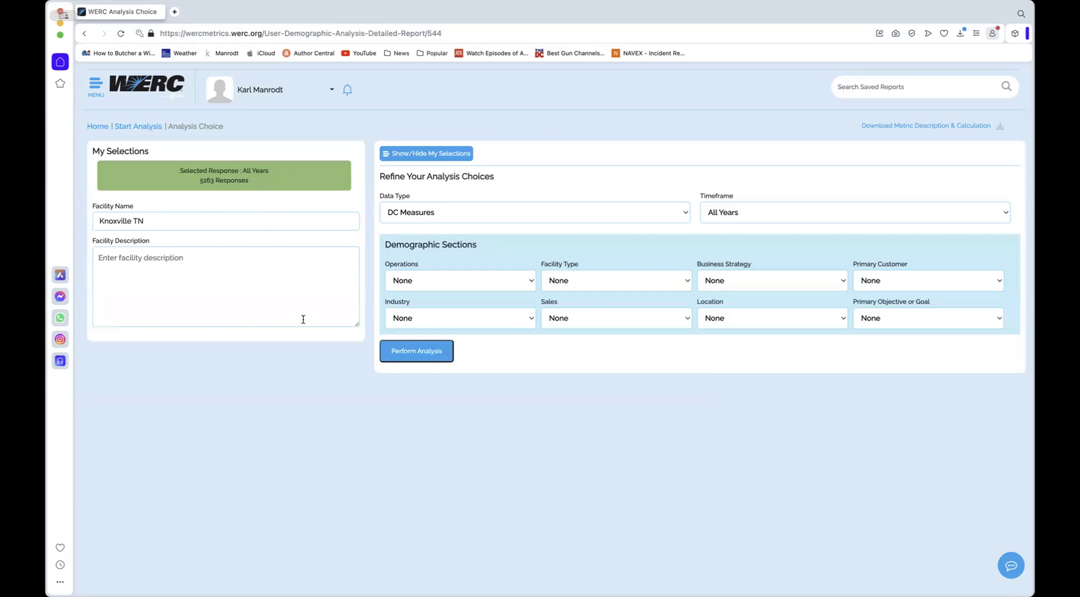
Set the Operations demographic to Broken Case and perform the analysis
click(478, 280)
click(470, 294)
click(427, 351)
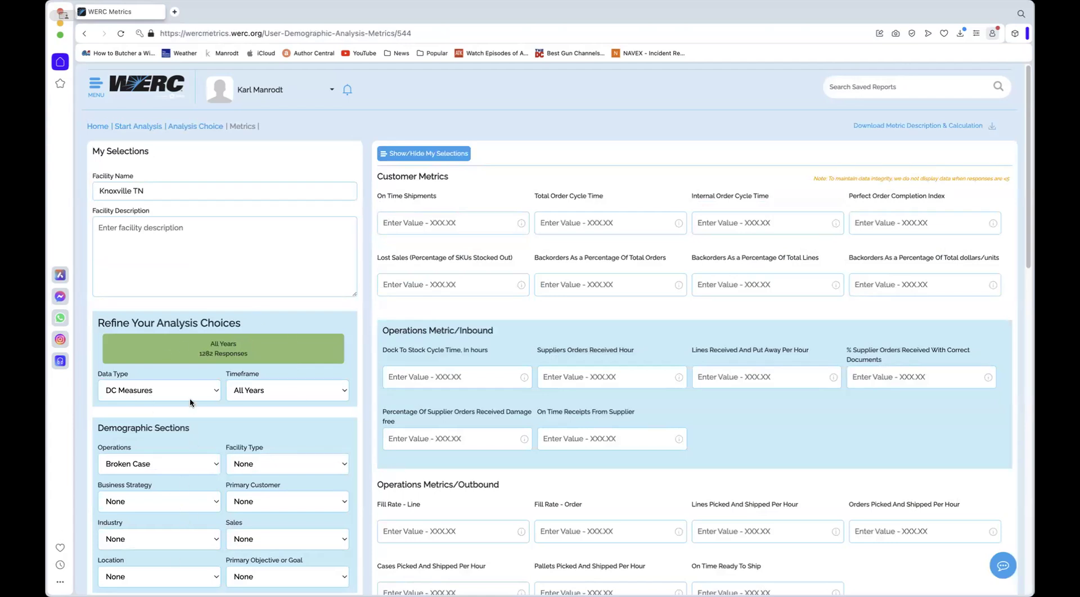
Enter customer metrics: On Time Shipments 98.00, Total Order Cycle Time 0, Internal Order Cycle Time 1, Perfect Order Completion Index 74
scroll(194, 416, down, 1)
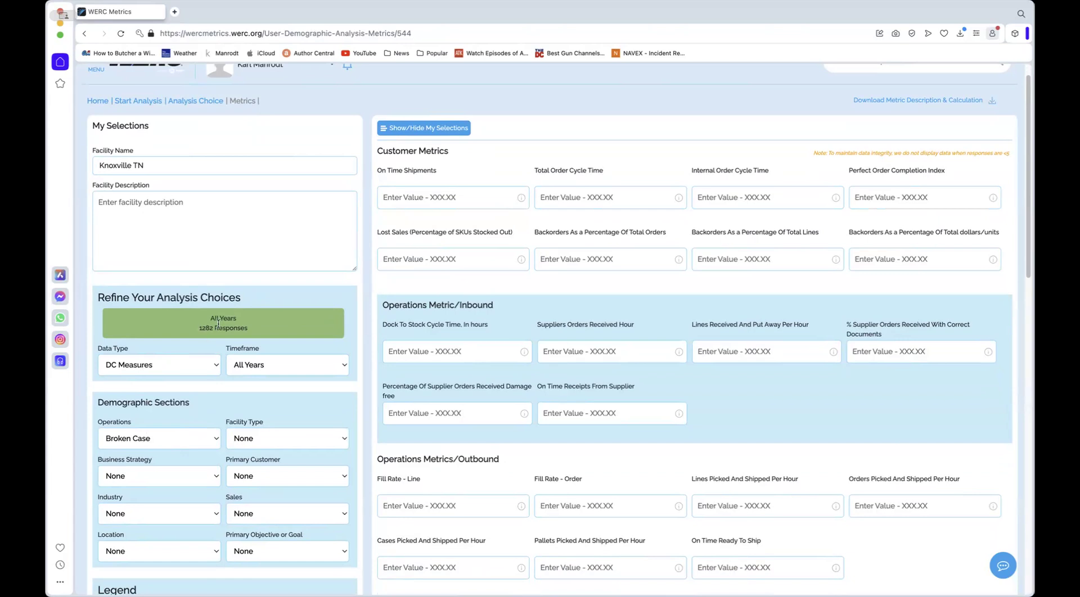
click(479, 205)
text(98.00)
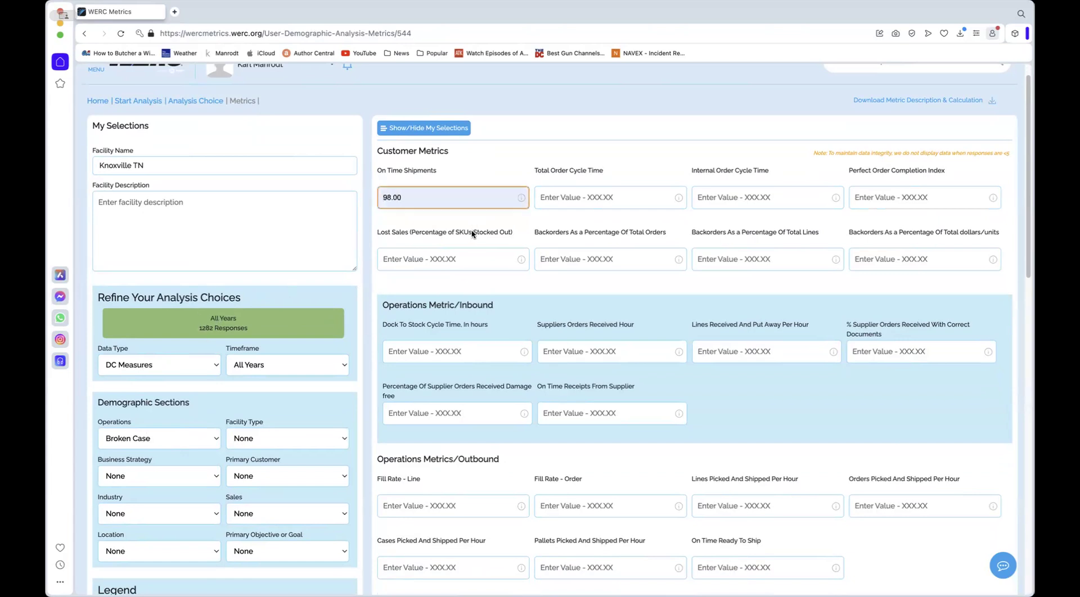
click(606, 194)
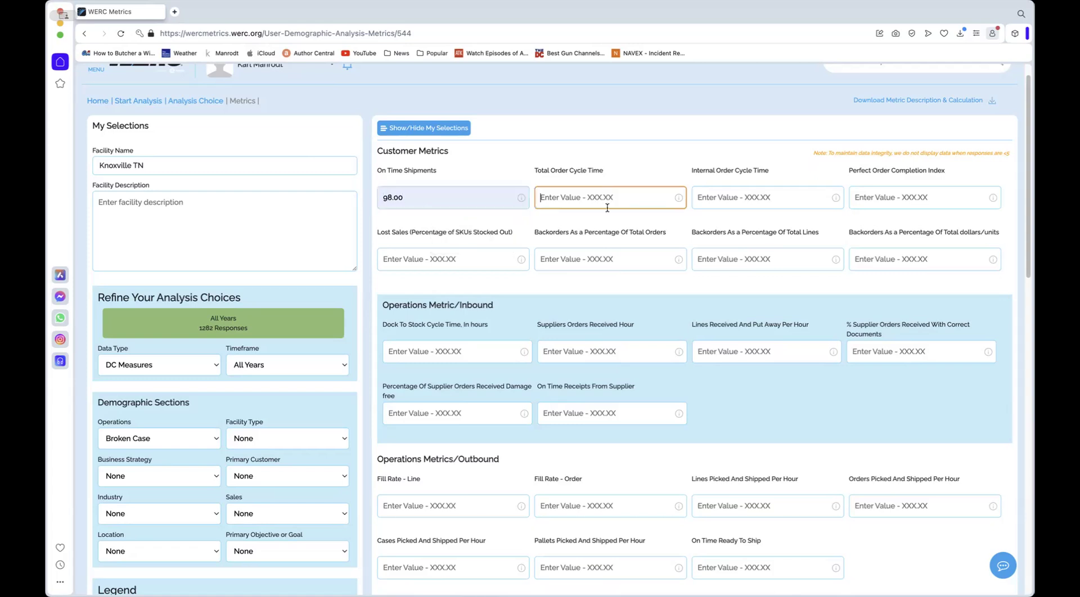
text(0)
click(748, 192)
text(1)
click(885, 192)
text(74)
Set Lost Sales to 2.00 and Backorders to 2.00 for total orders, 12 for total lines and 11 for total dollars/units
click(459, 254)
text(2.00)
click(595, 266)
text(2.00)
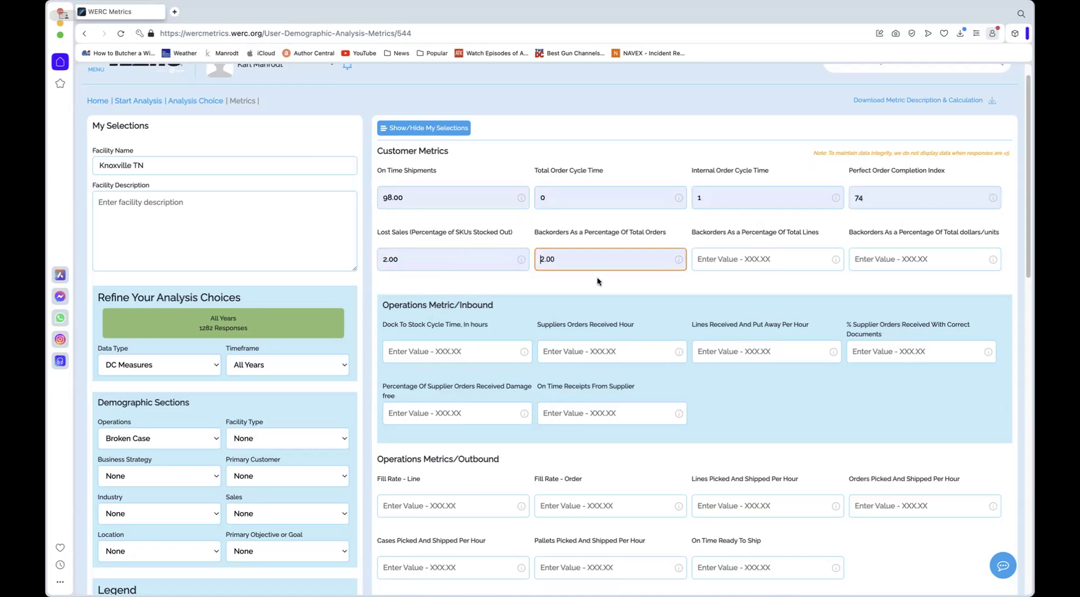
click(781, 260)
text(12)
click(891, 255)
text(11)
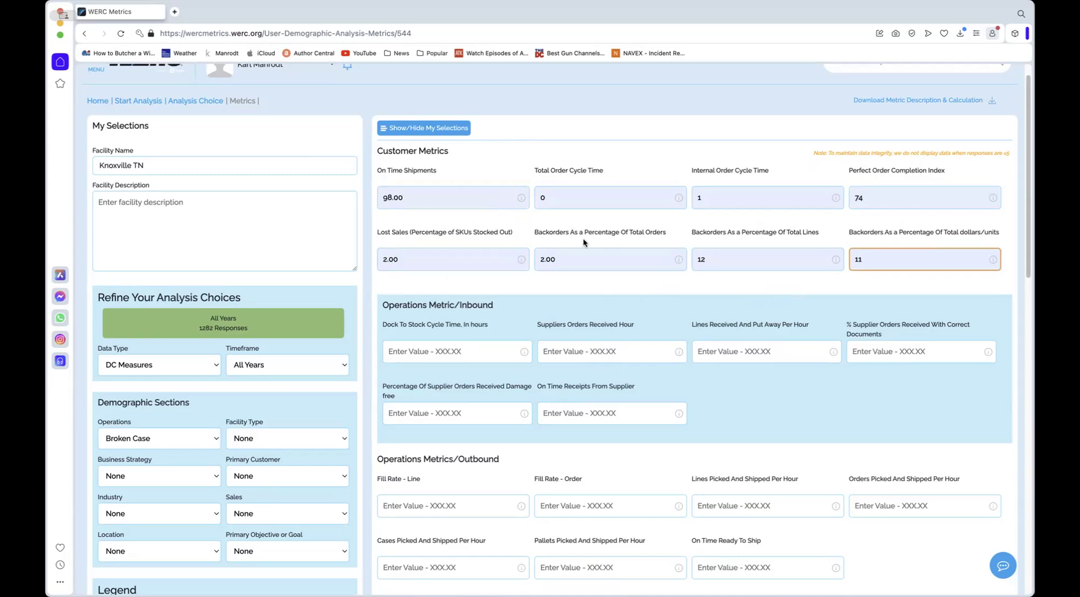
Check the definition of Dock To Stock Cycle Time and set that metric to 56 hours
click(525, 353)
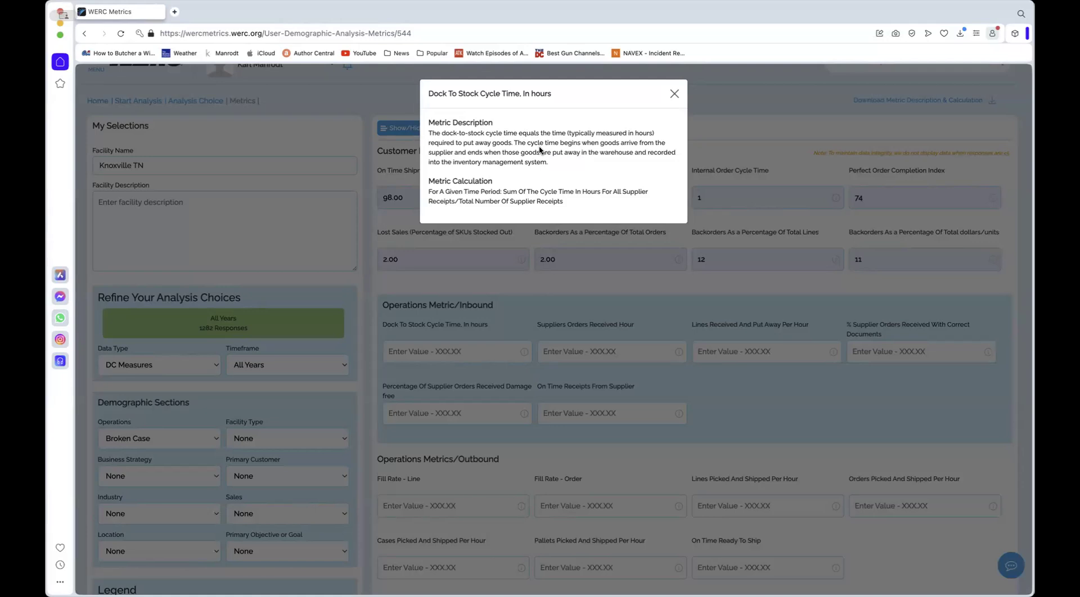
click(673, 93)
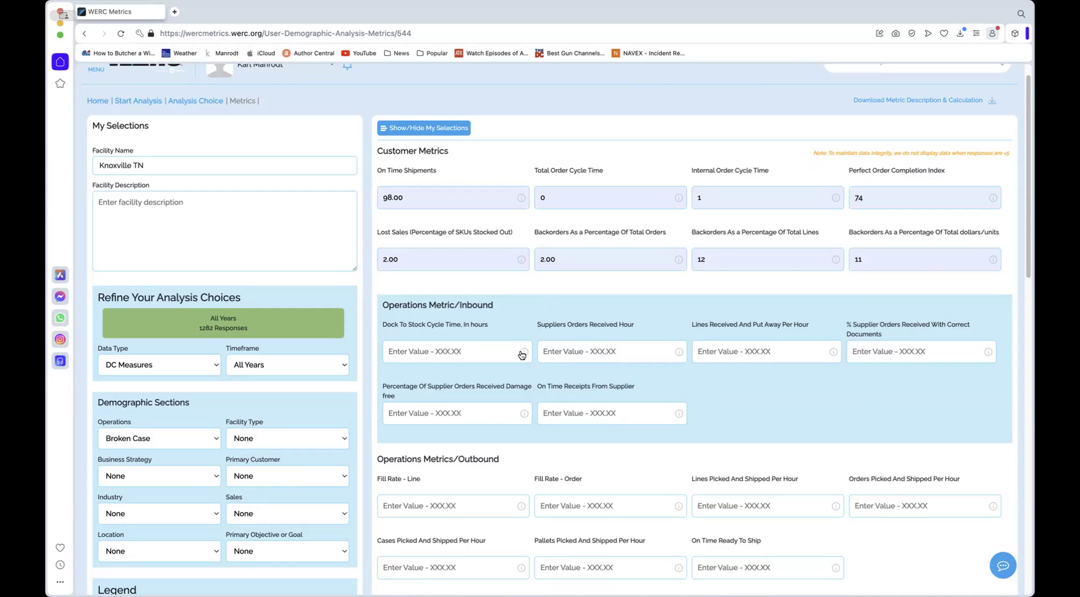
click(459, 349)
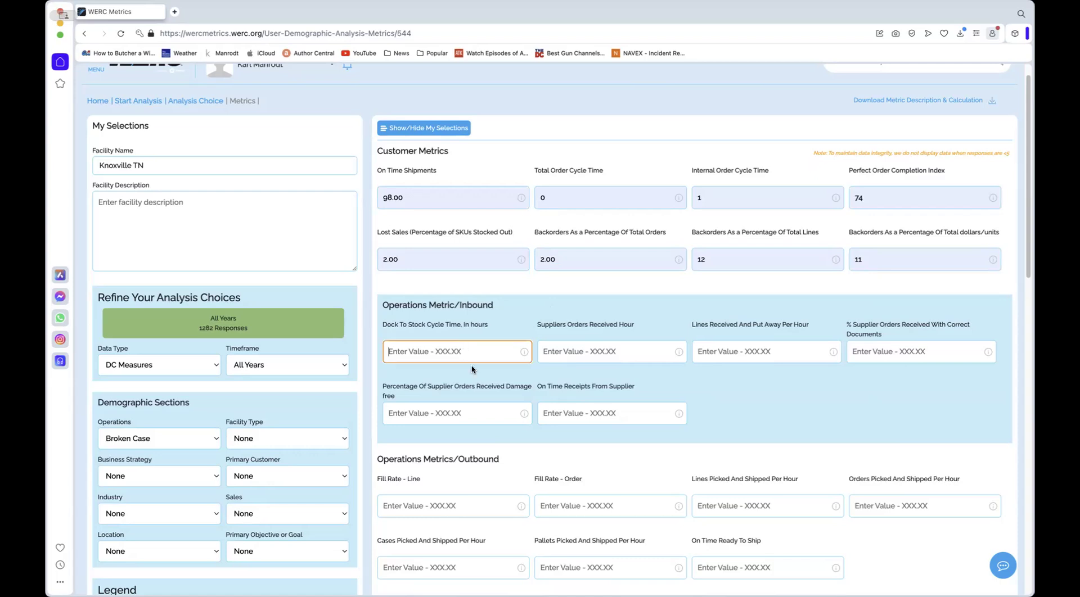
text(56)
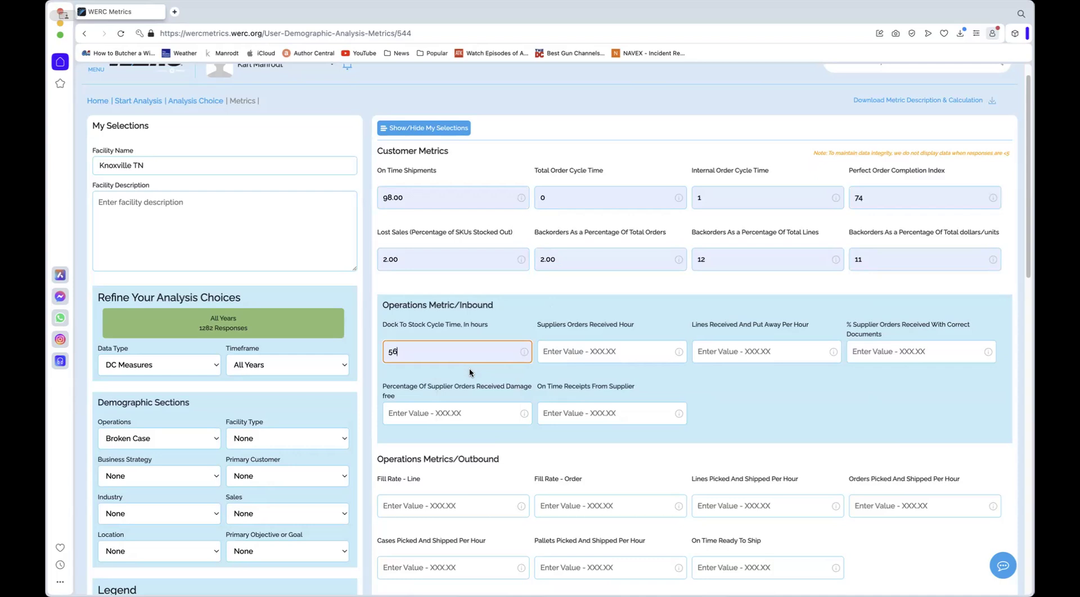
Download the metric descriptions and calculations, and generate the results for the entered metrics
click(902, 101)
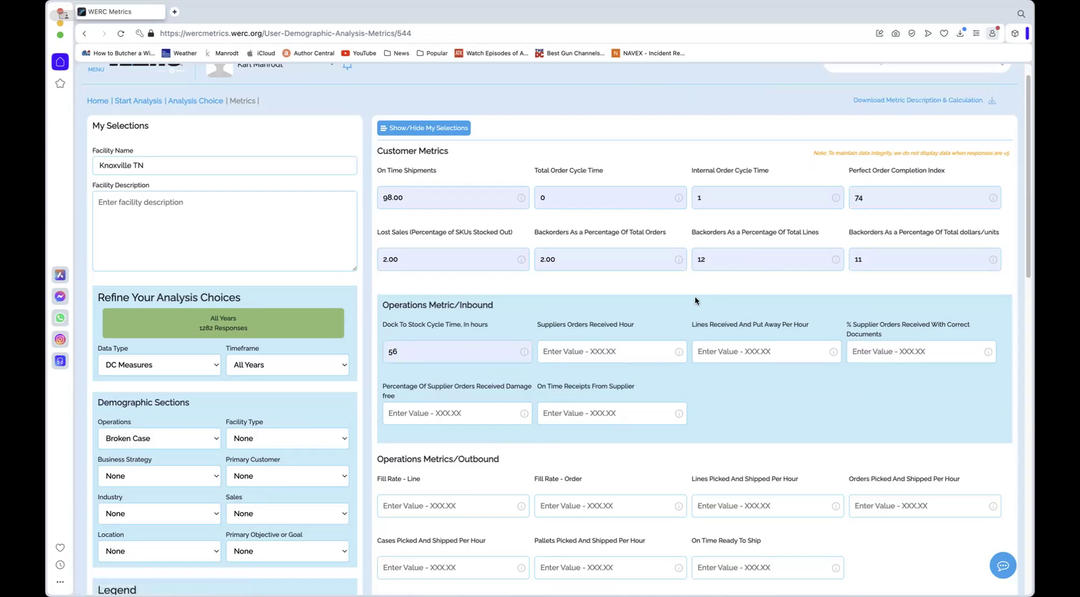
scroll(575, 293, down, 12)
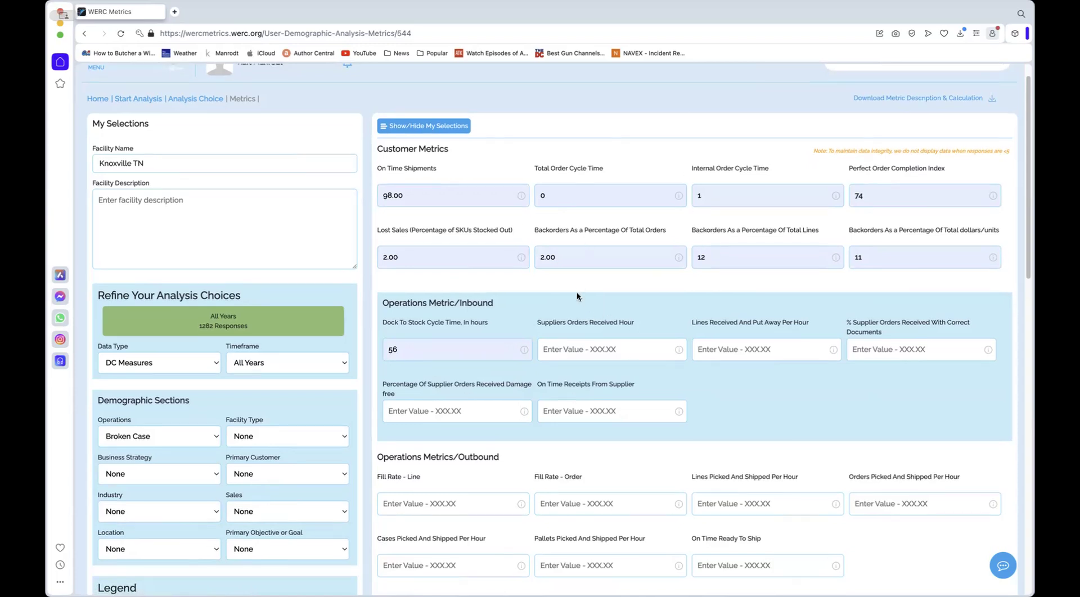
scroll(574, 298, down, 5)
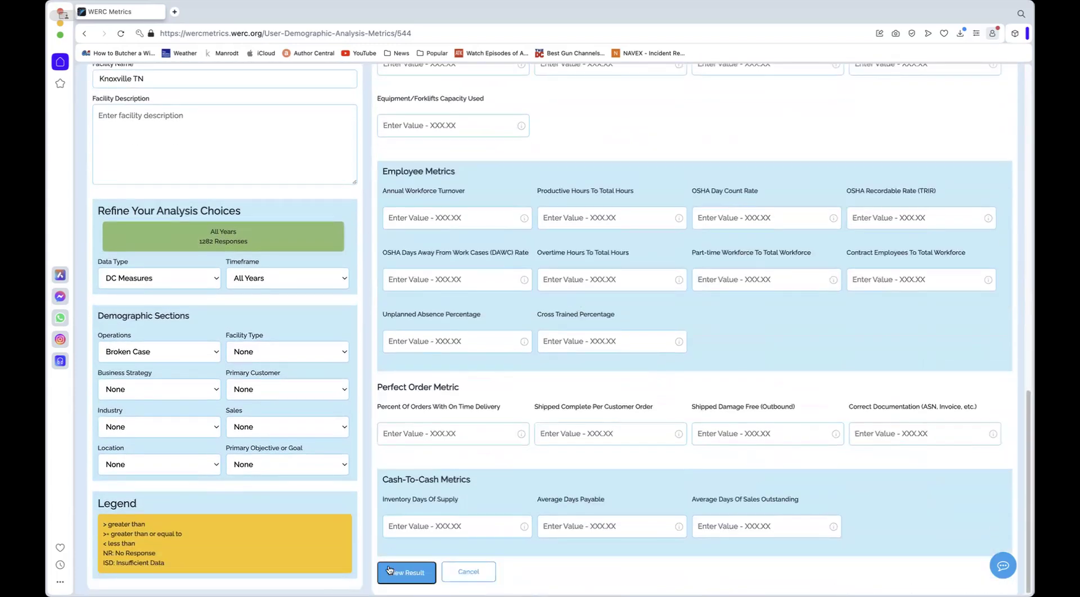
click(401, 571)
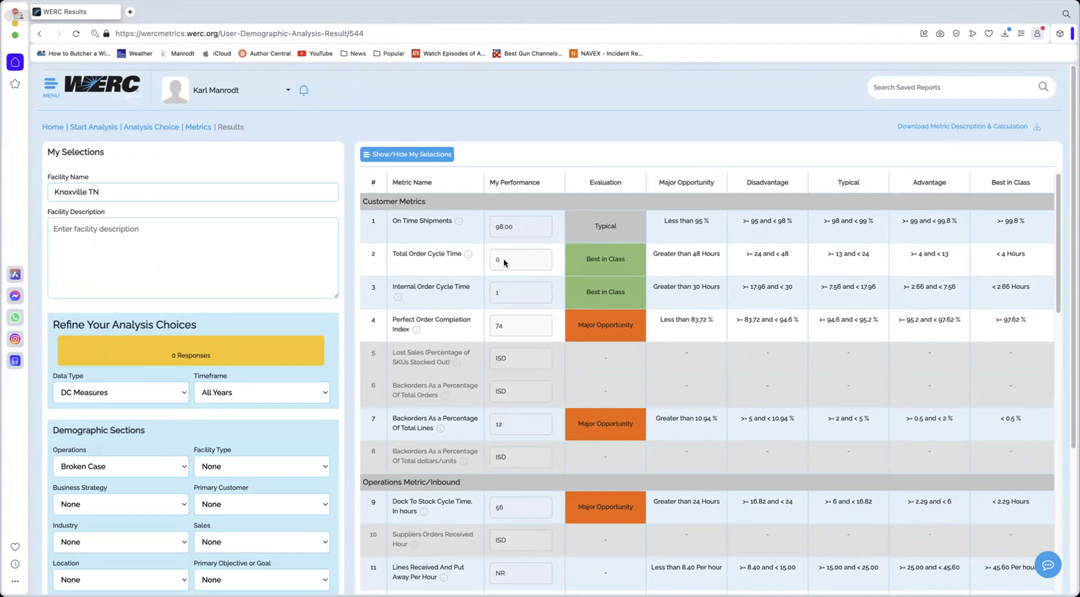
Read the description of Total Order Cycle Time and review the benchmark results through the Cash-To-Cash Metrics
click(467, 255)
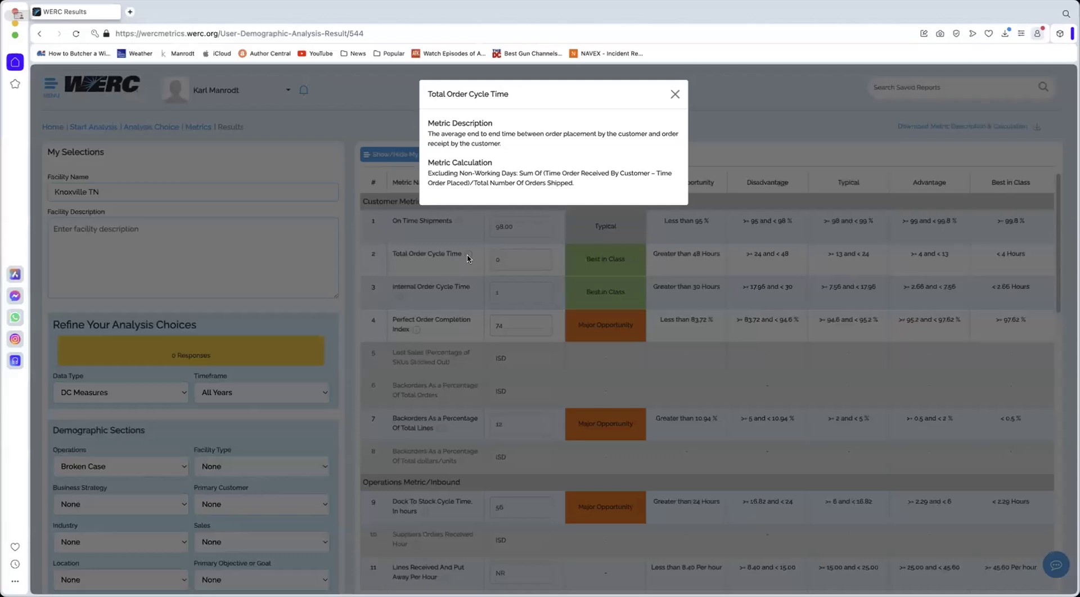
click(675, 94)
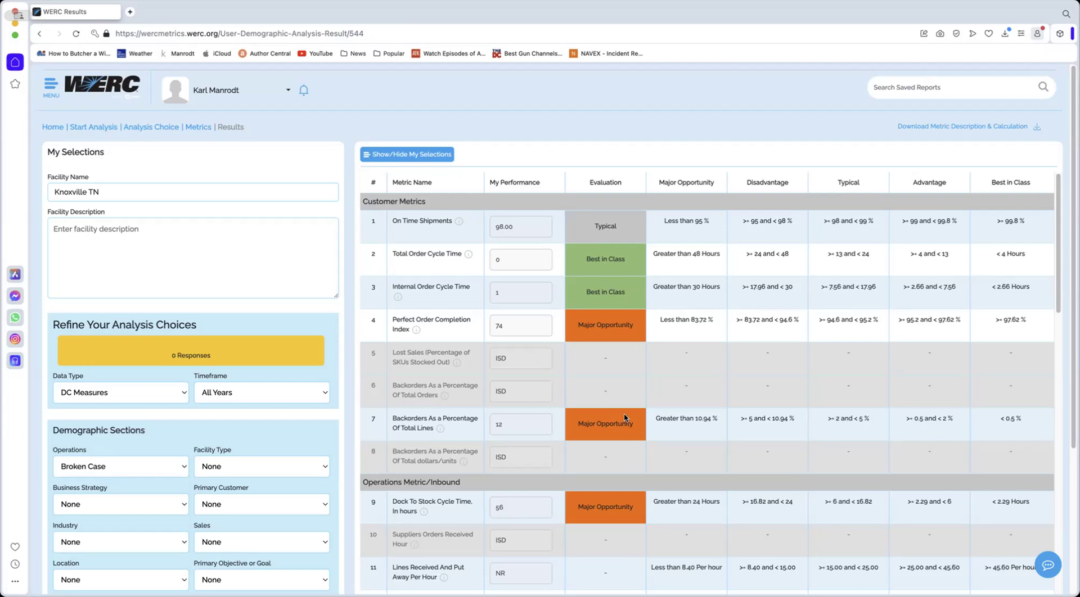
scroll(524, 363, down, 6)
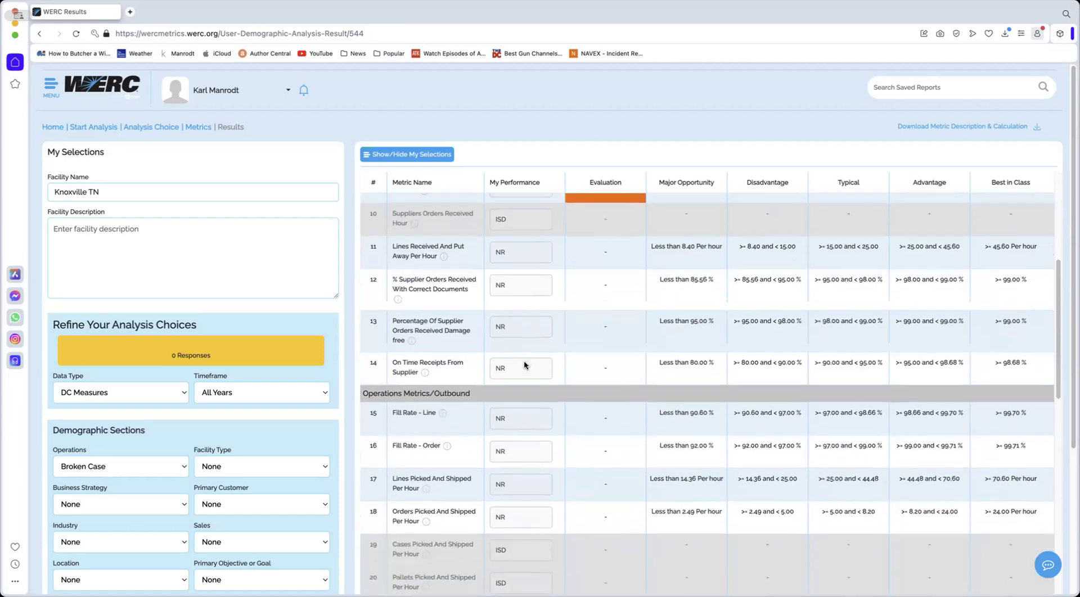
scroll(524, 364, down, 19)
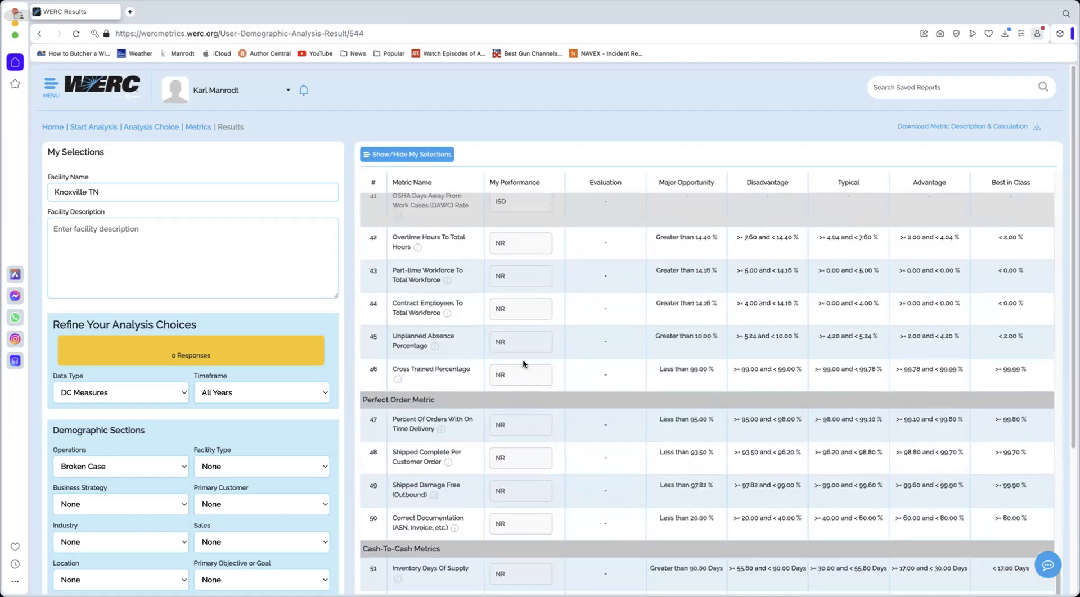
scroll(502, 376, down, 4)
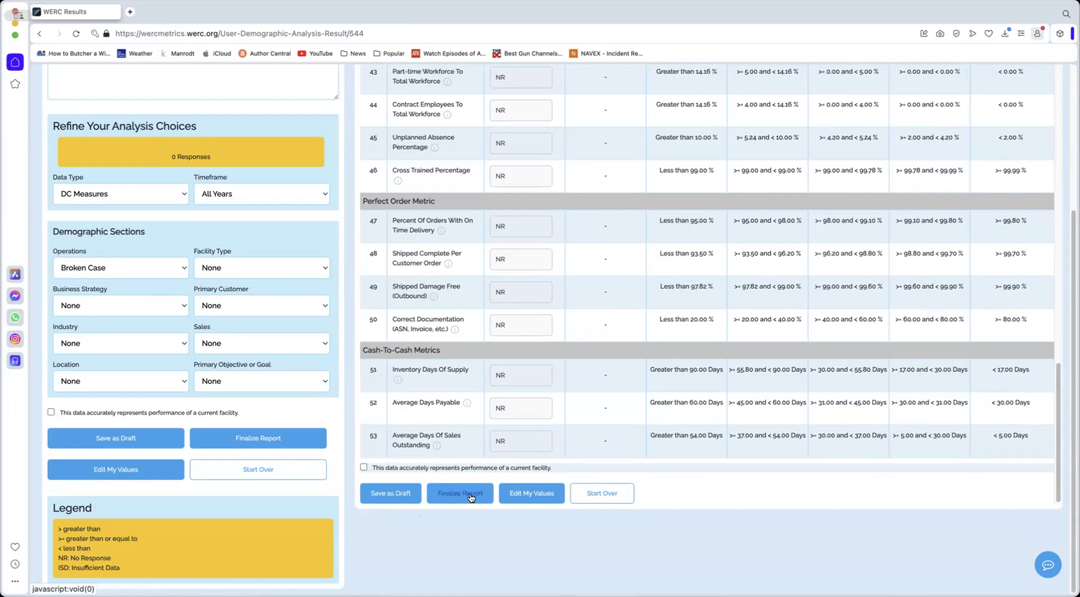
Make the performance values editable and set Percent Of Orders With On Time Delivery, Cross Trained Percentage and Unplanned Absence Percentage to 0
click(522, 495)
click(522, 495)
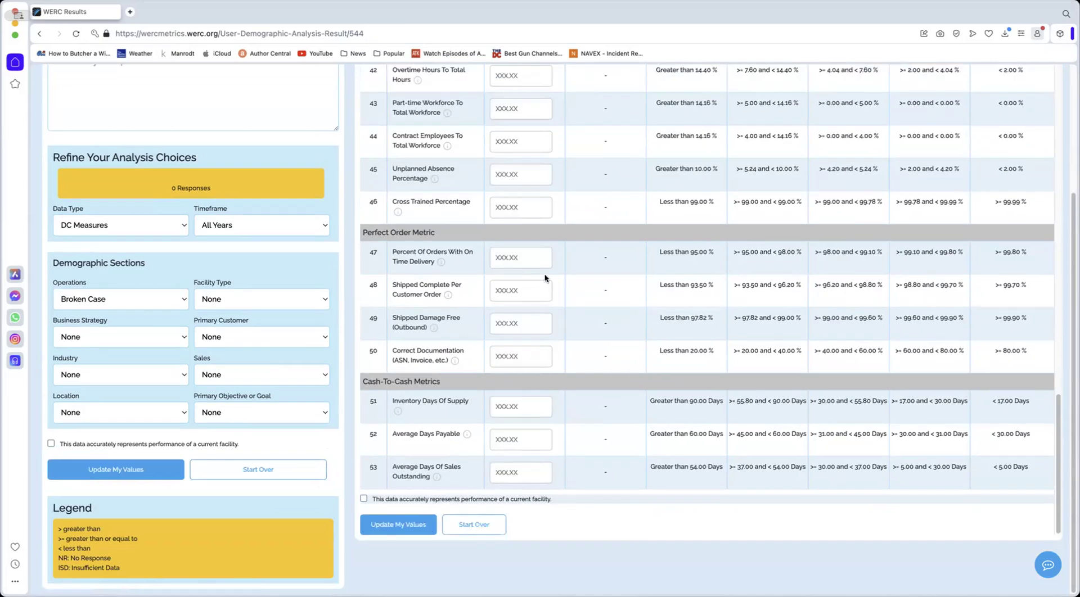
click(528, 257)
click(529, 257)
click(518, 285)
click(521, 207)
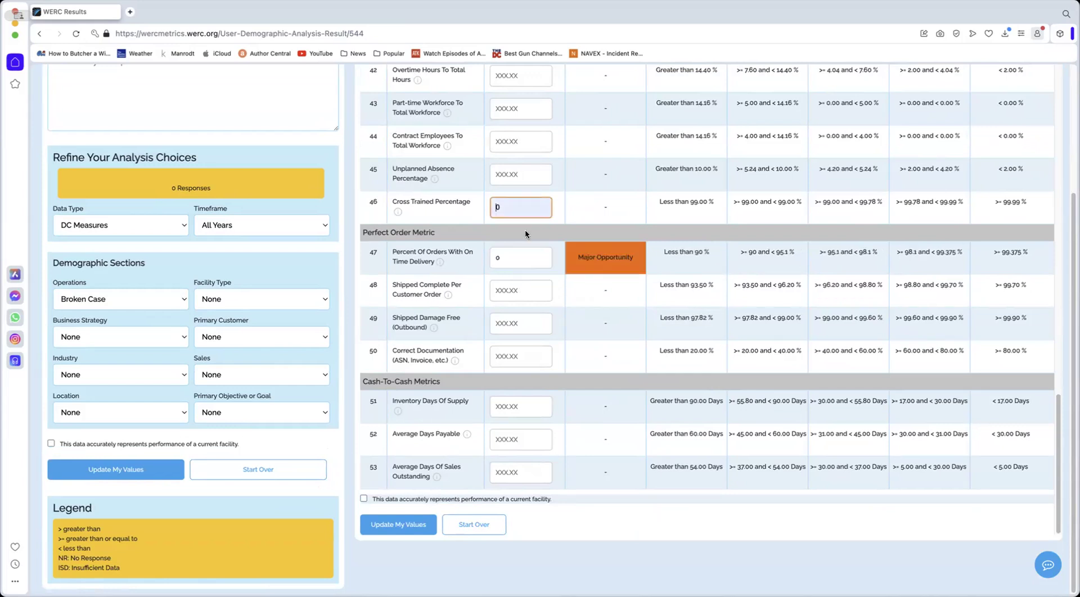
click(525, 228)
click(528, 174)
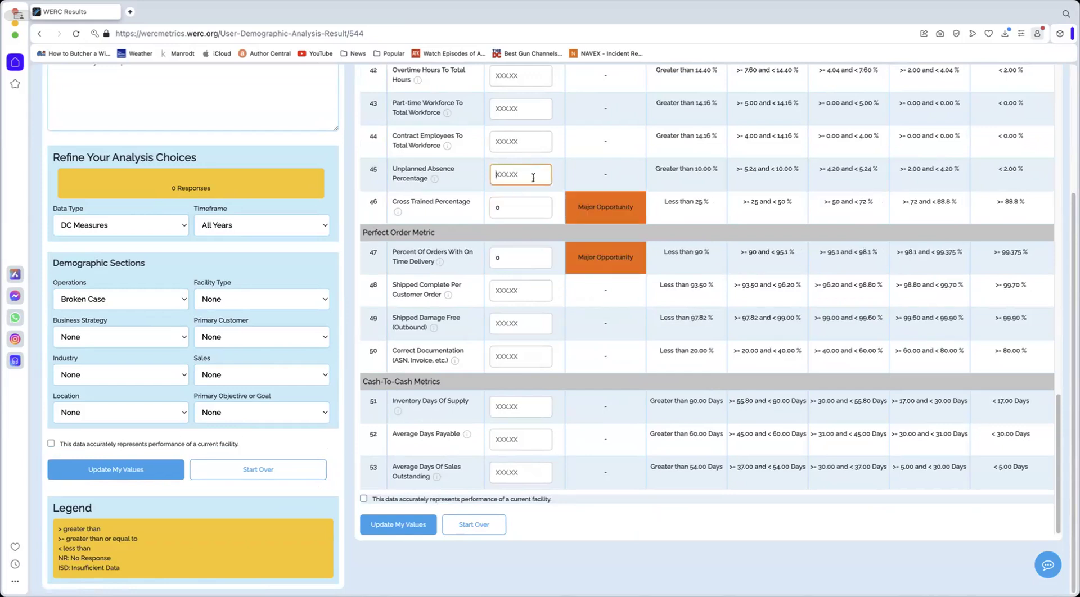
click(543, 201)
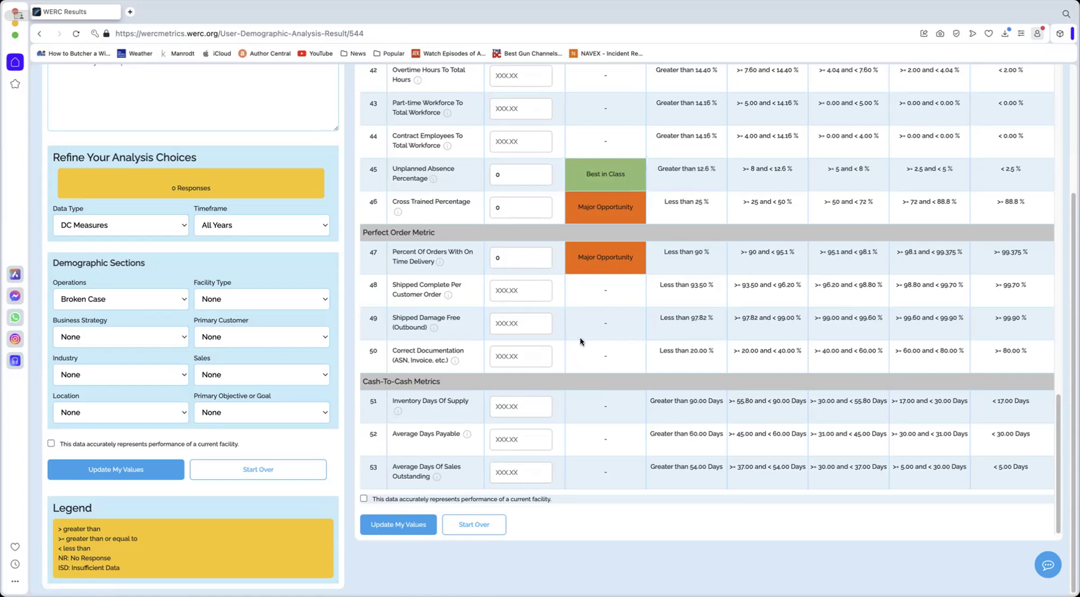
click(527, 204)
Update the edited performance values and save the report as a draft
scroll(517, 391, up, 8)
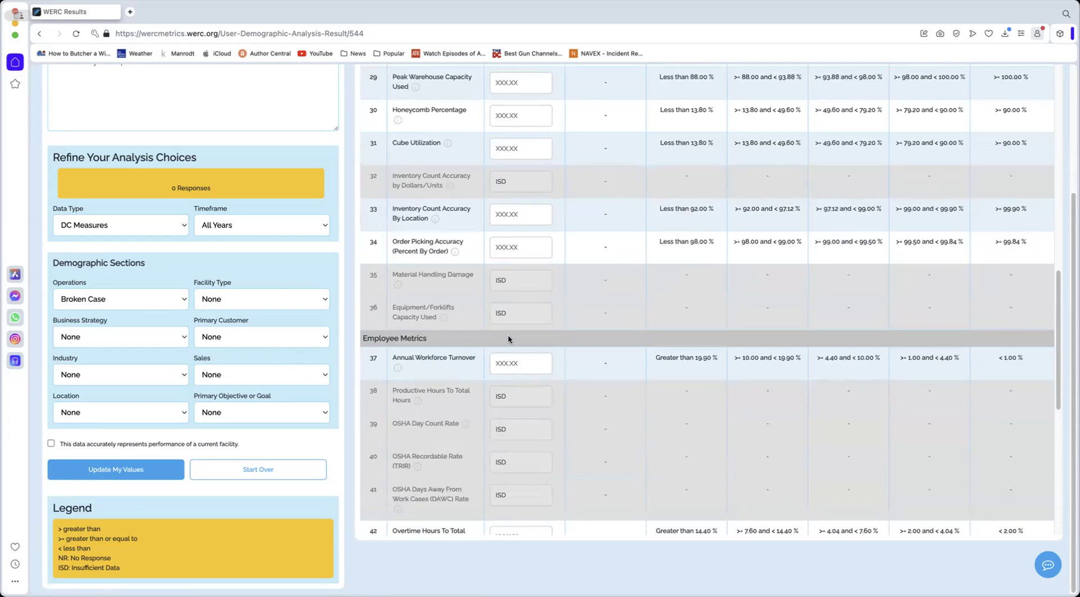
scroll(507, 343, down, 8)
click(401, 530)
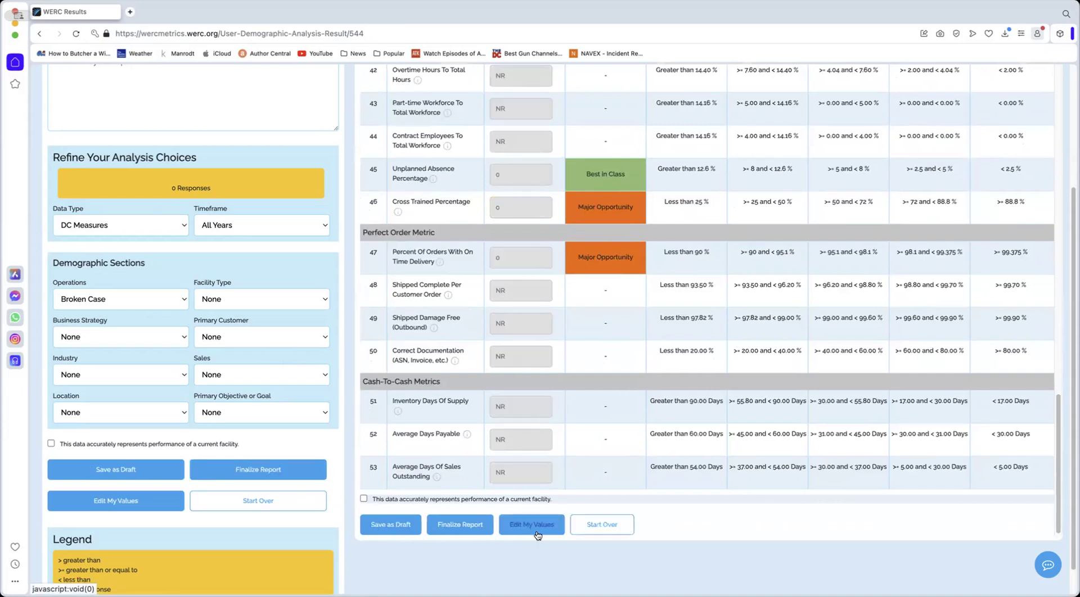
click(391, 524)
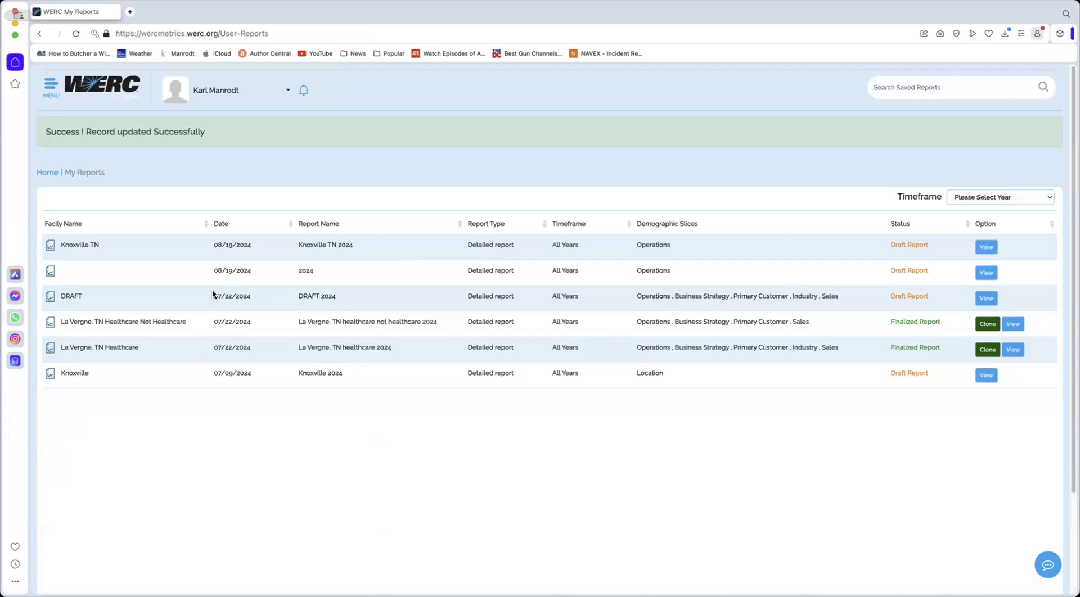
Reopen the Knoxville TN draft report and review its saved values down to the final metrics
click(985, 247)
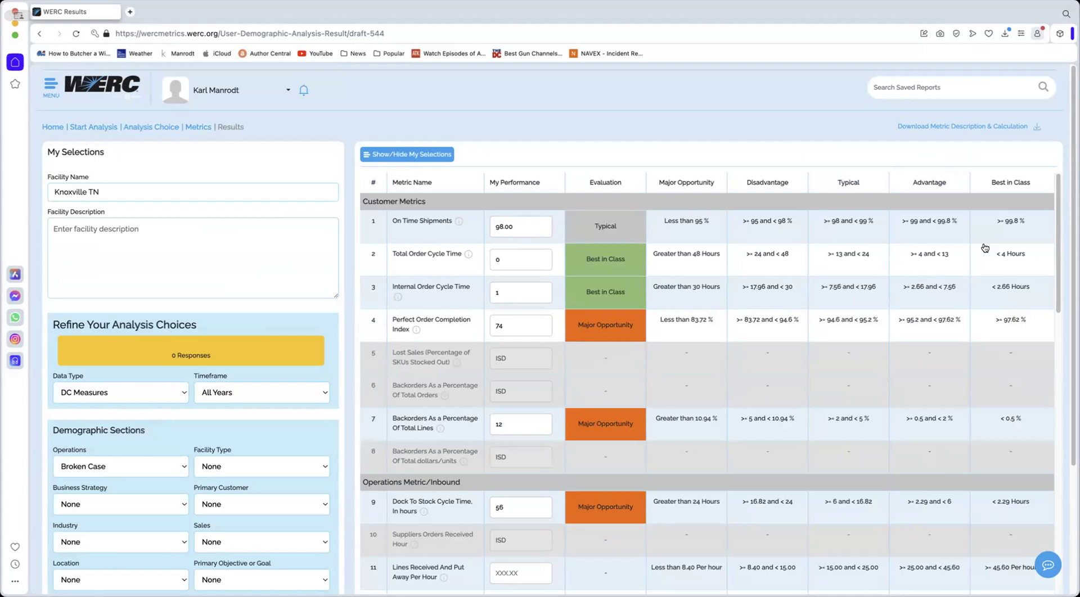
scroll(555, 259, down, 5)
scroll(555, 259, down, 20)
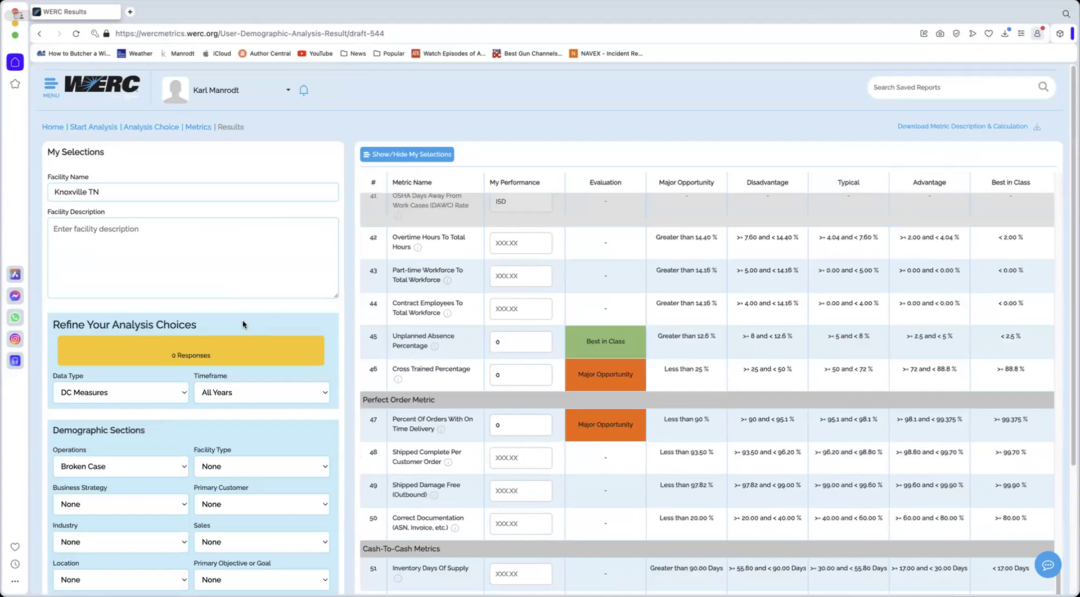
scroll(245, 321, down, 3)
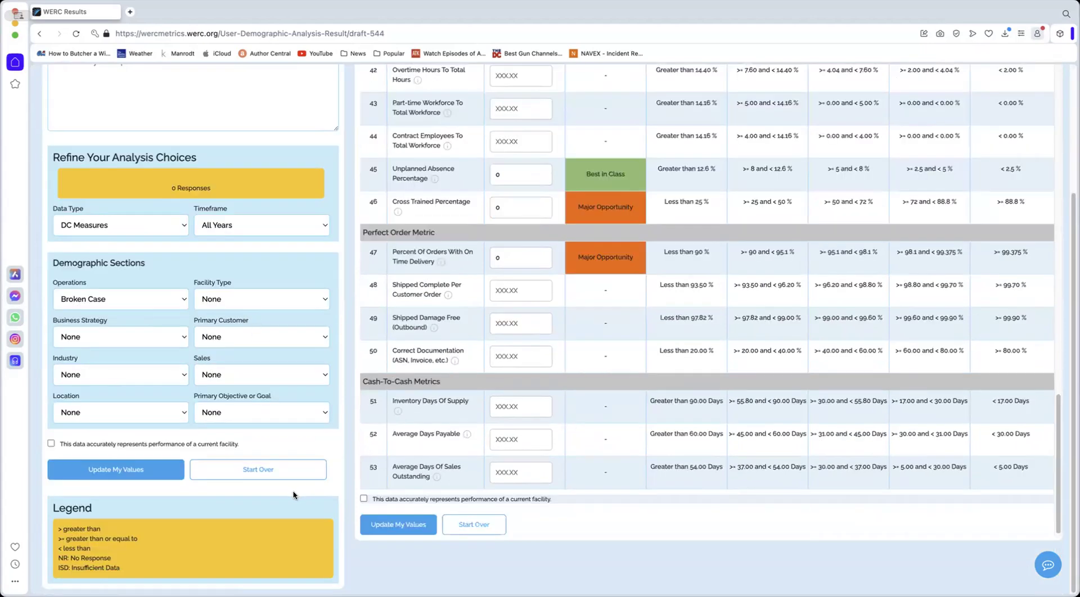